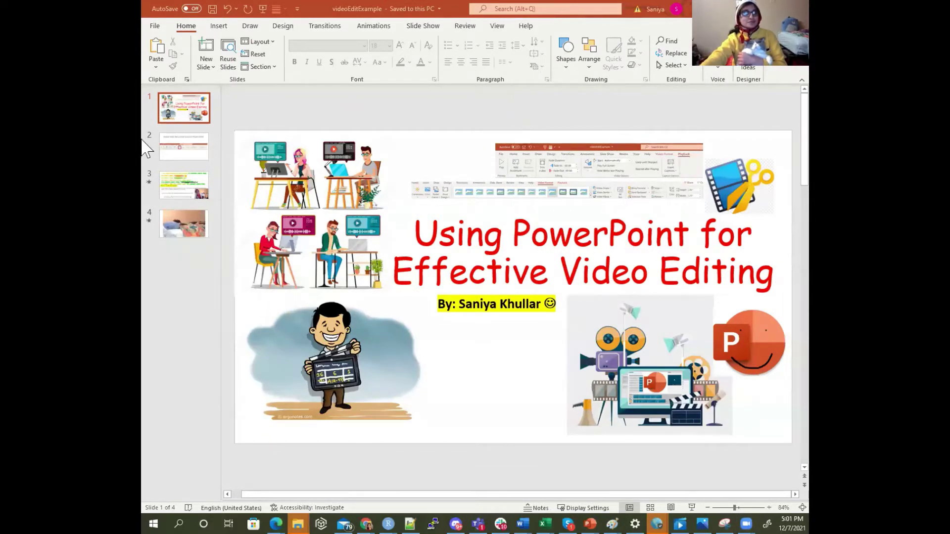
Step: Record the slide show from slide 2, escape, then restart recording from the current slide
{"action": "left_click_drag", "start_coordinate": [187, 159], "coordinate": [184, 150]}
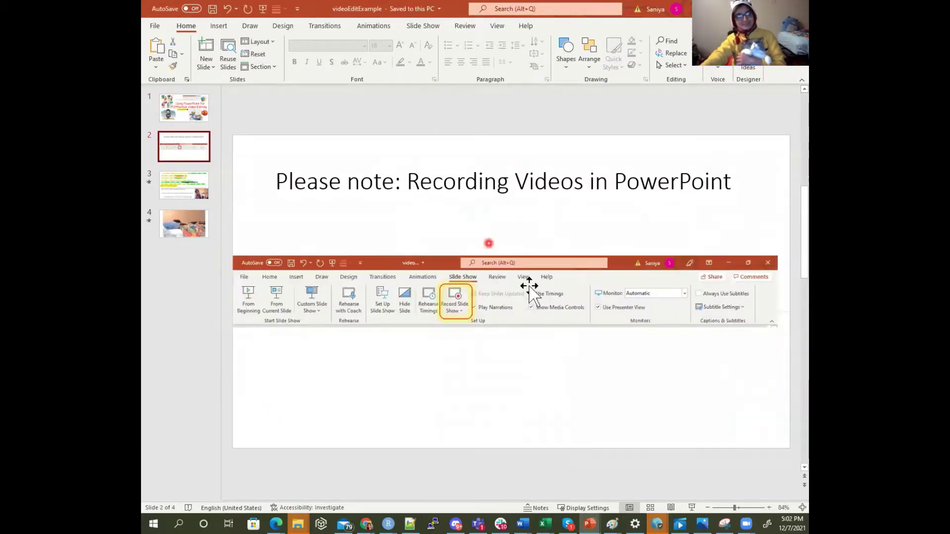
{"action": "left_click", "coordinate": [426, 26]}
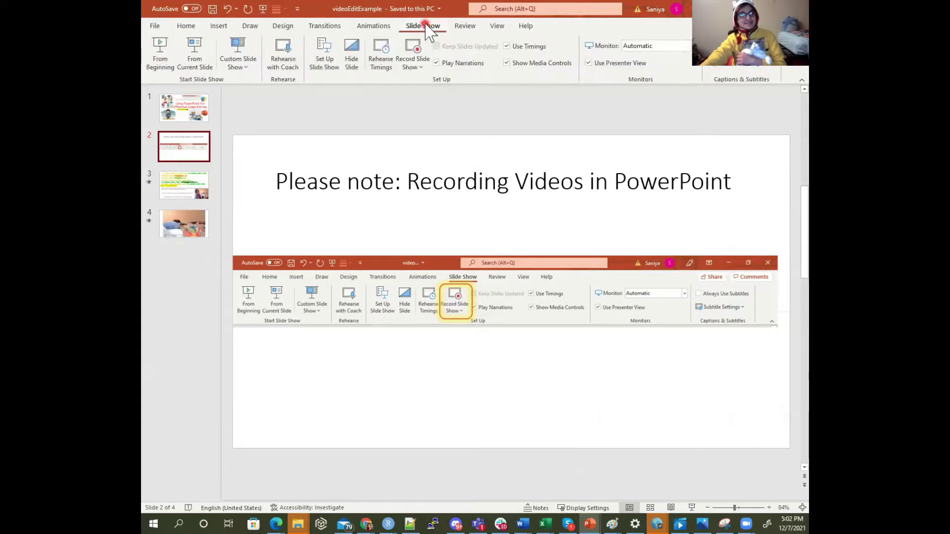
{"action": "left_click", "coordinate": [409, 65]}
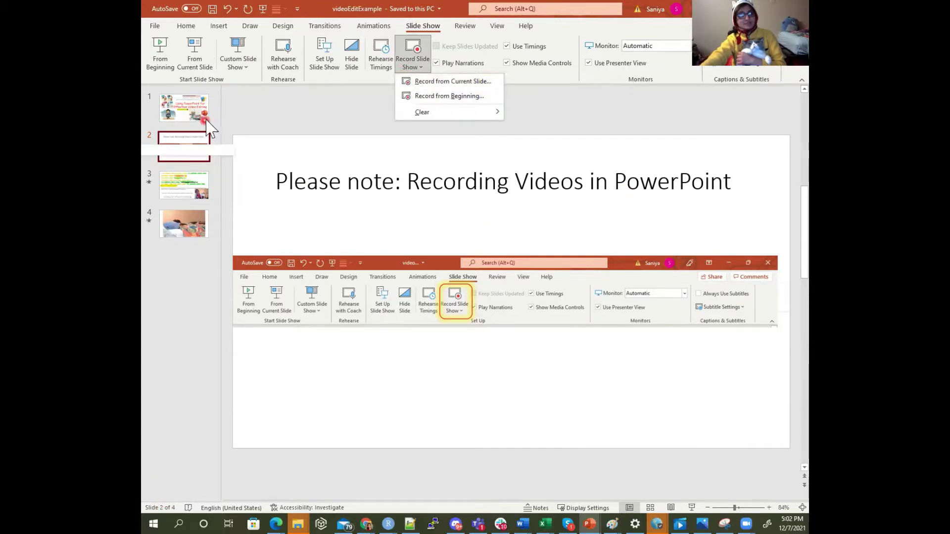
{"action": "left_click", "coordinate": [430, 82]}
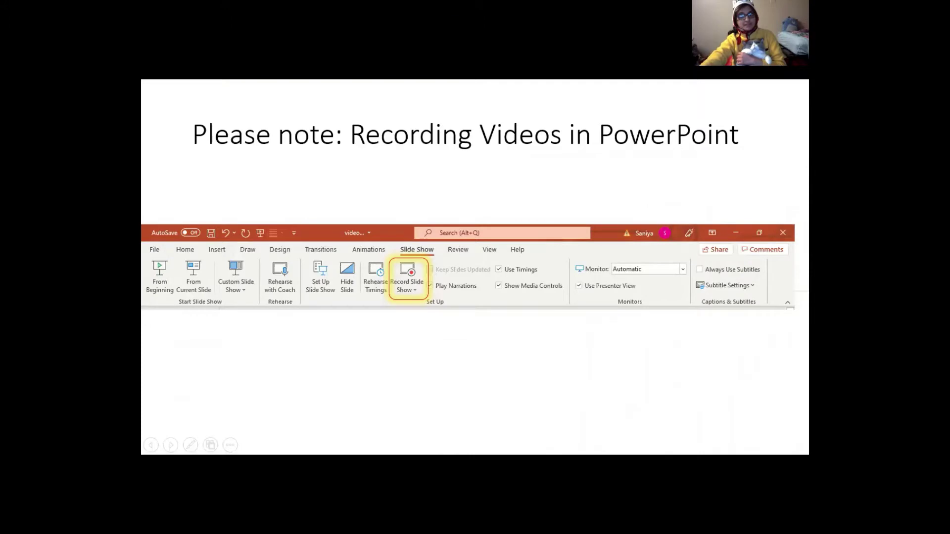
{"action": "key", "text": "Escape"}
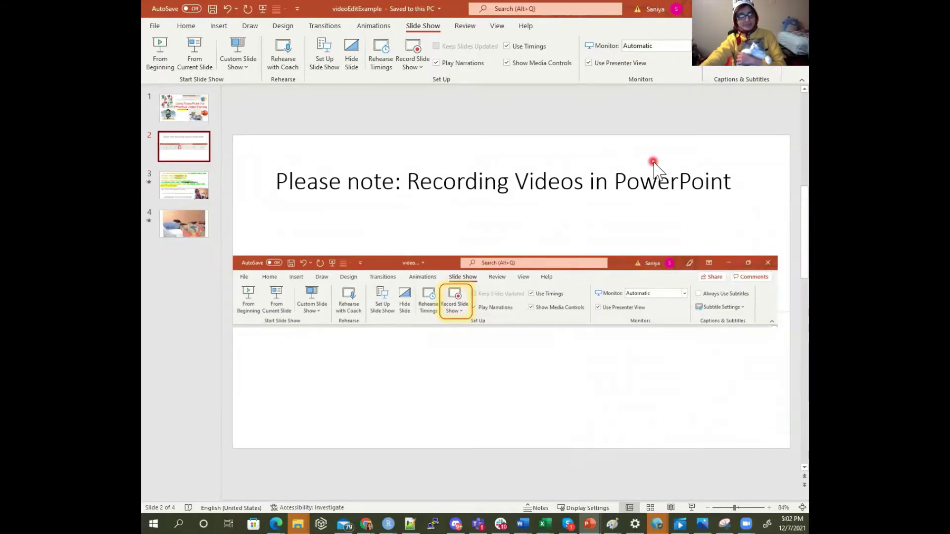
{"action": "left_click", "coordinate": [415, 69]}
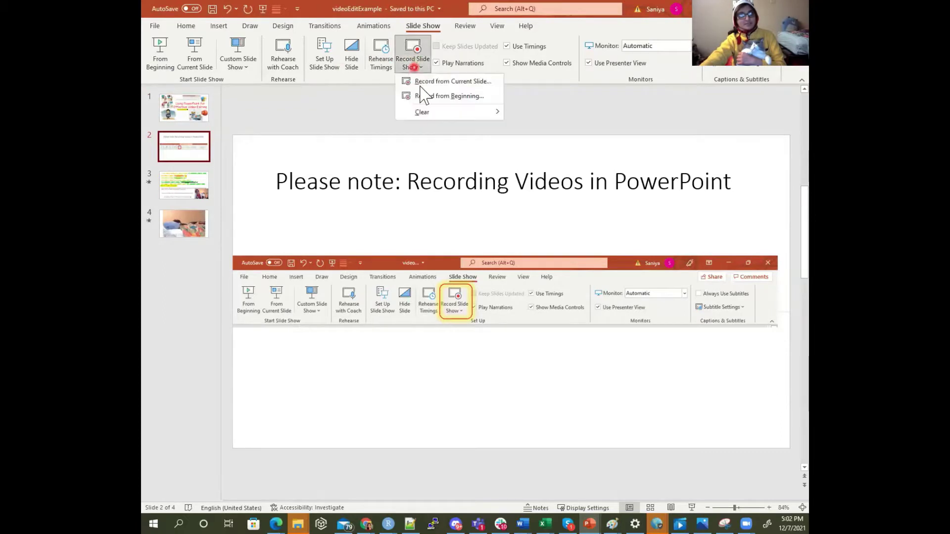
{"action": "left_click", "coordinate": [418, 80]}
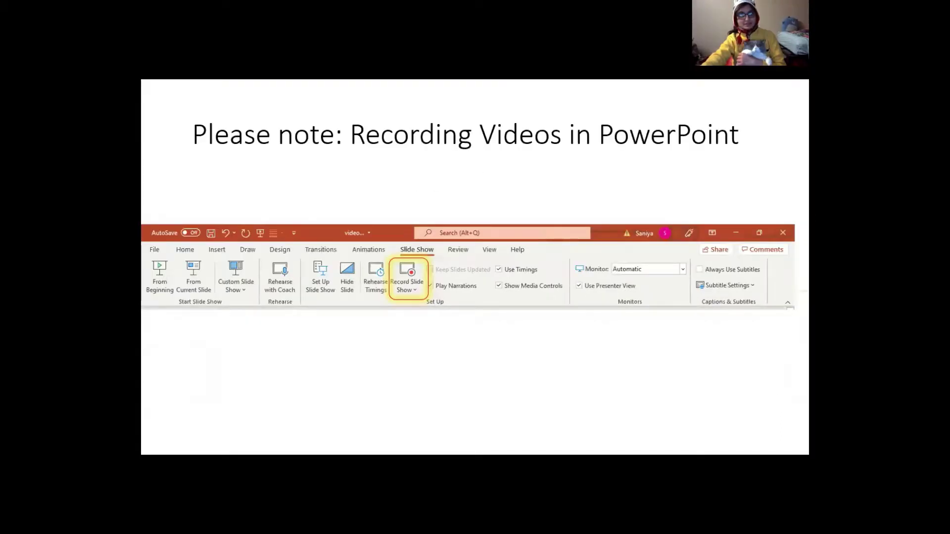
Step: View the maximized screenshot of the recording controls, then return to the deck
{"action": "key", "text": "alt+Tab"}
{"action": "left_click", "coordinate": [689, 8]}
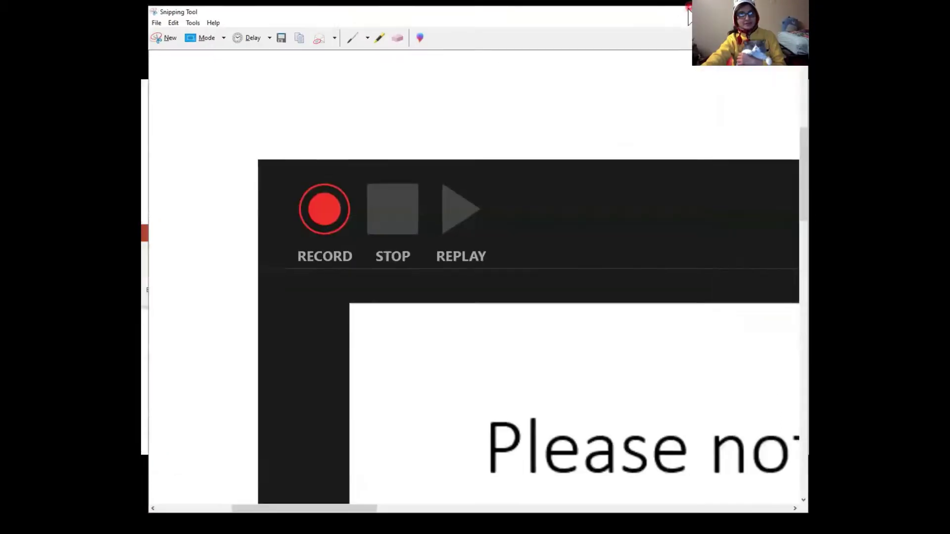
{"action": "scroll", "coordinate": [654, 64], "scroll_direction": "down", "scroll_amount": 2}
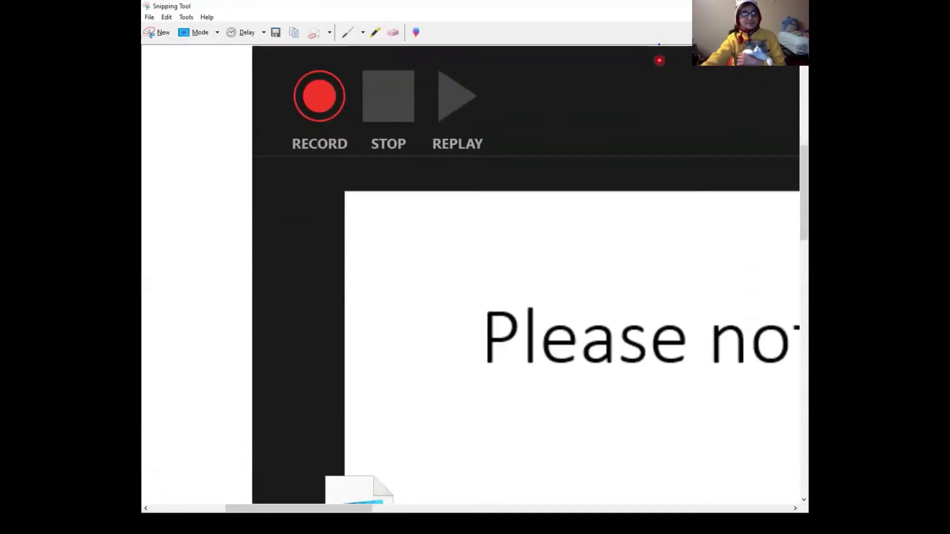
{"action": "key", "text": "alt+Tab"}
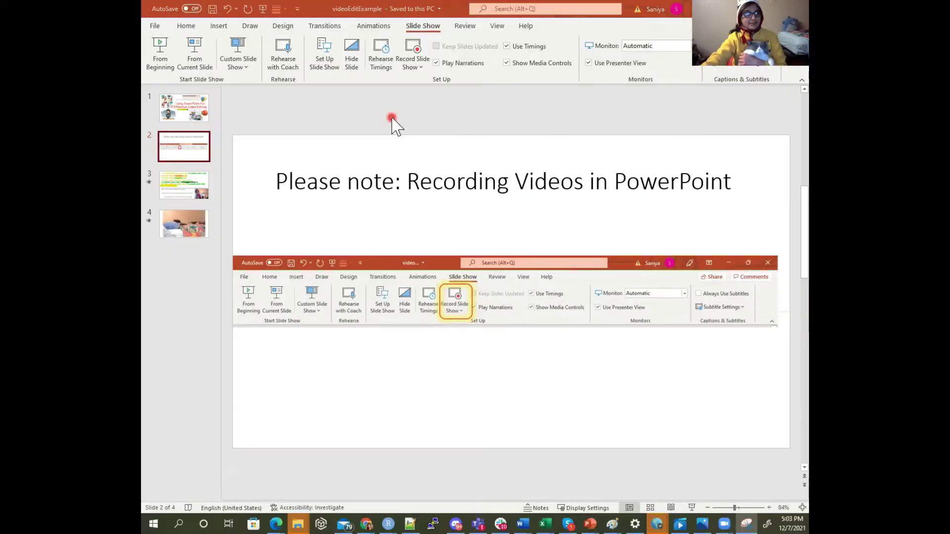
Step: Insert a new slide after slide 2 and paste the recording screenshot onto it
{"action": "left_click", "coordinate": [173, 165]}
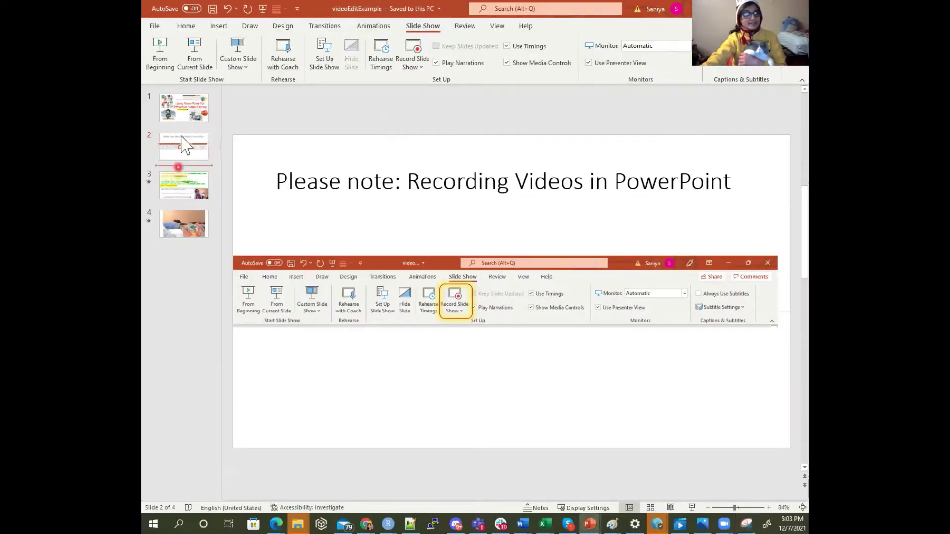
{"action": "left_click", "coordinate": [187, 27]}
{"action": "left_click", "coordinate": [204, 50]}
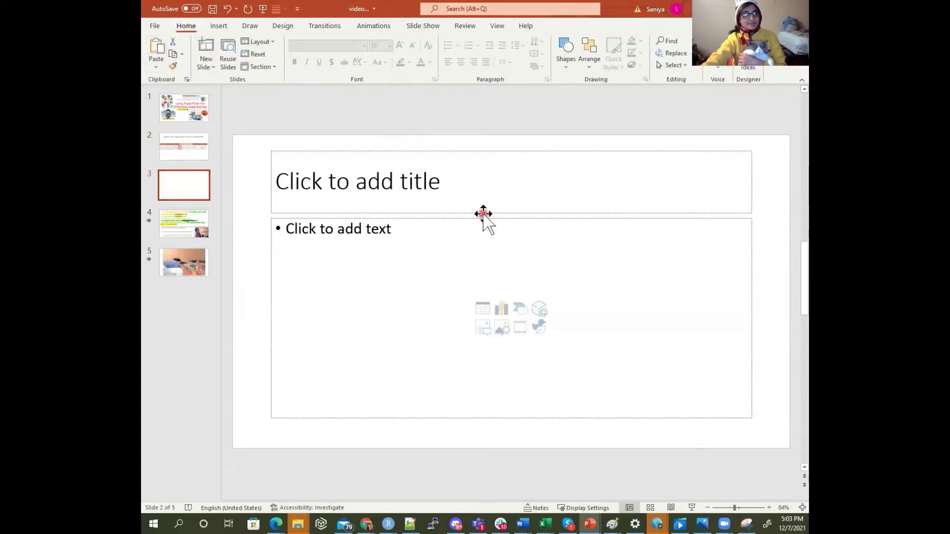
{"action": "key", "text": "ctrl+v"}
Step: Deselect the pasted screenshot on slide 3 and move to slide 4 with the webcam video
{"action": "left_click", "coordinate": [617, 104]}
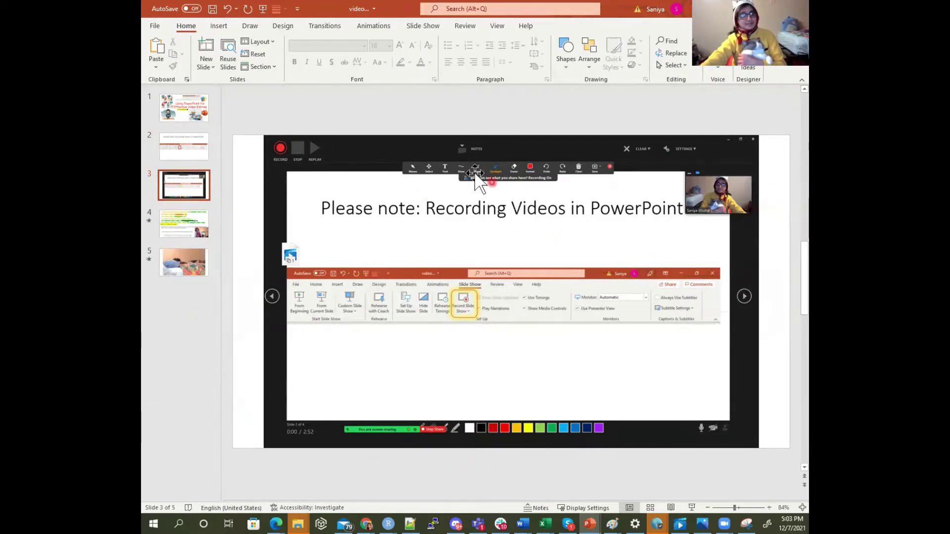
{"action": "left_click", "coordinate": [186, 232]}
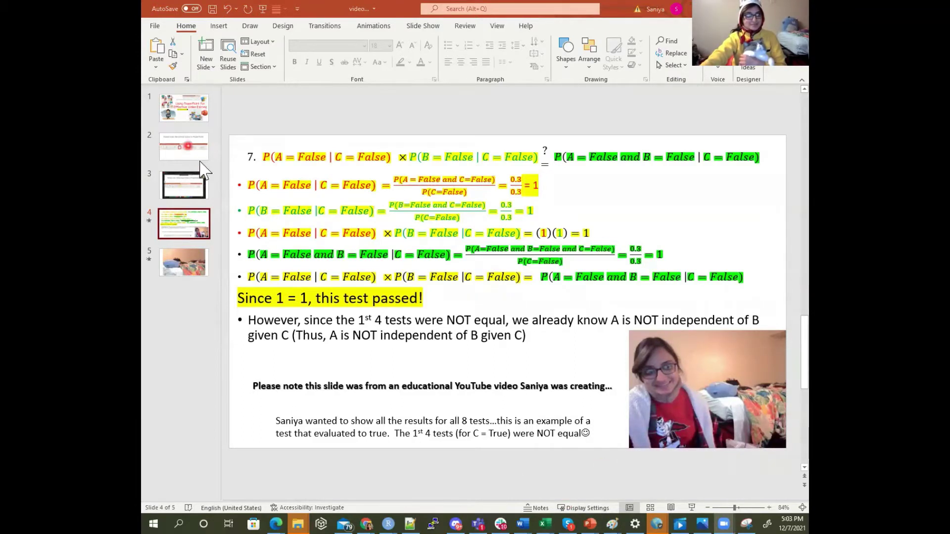
{"action": "left_click", "coordinate": [188, 184]}
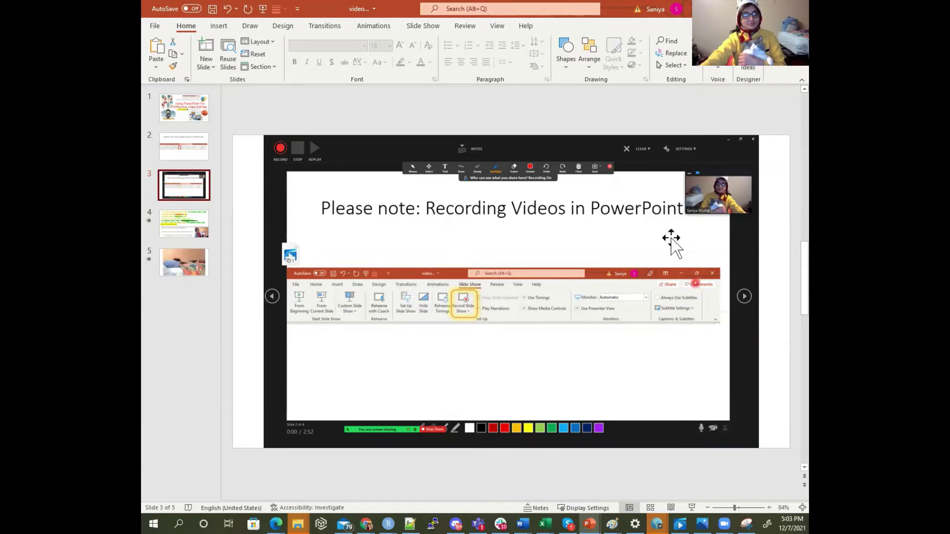
{"action": "left_click", "coordinate": [195, 229]}
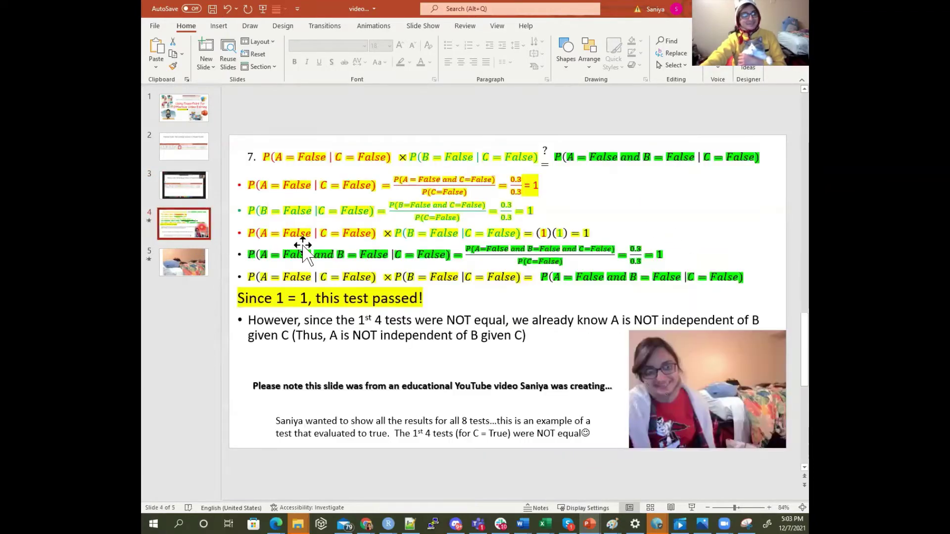
{"action": "left_click", "coordinate": [629, 458]}
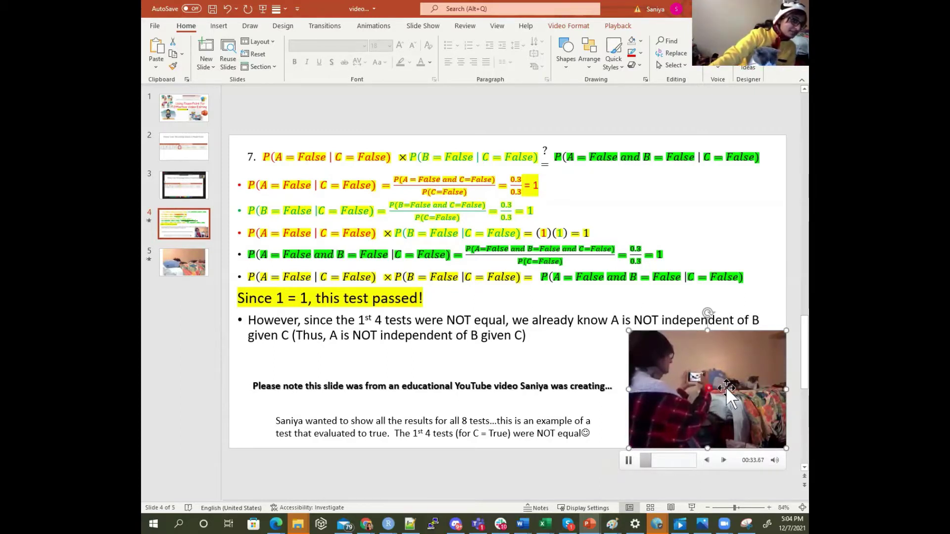
{"action": "left_click", "coordinate": [628, 460]}
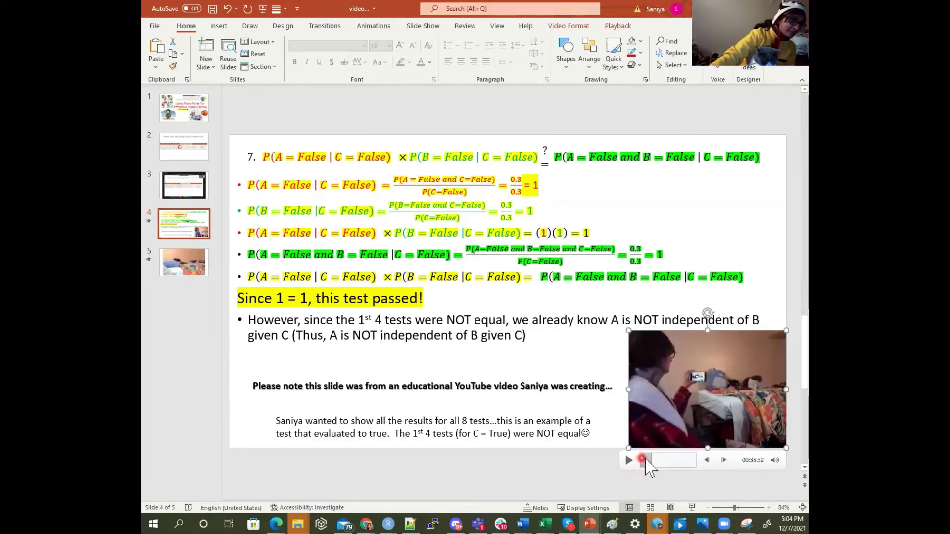
{"action": "left_click", "coordinate": [649, 461]}
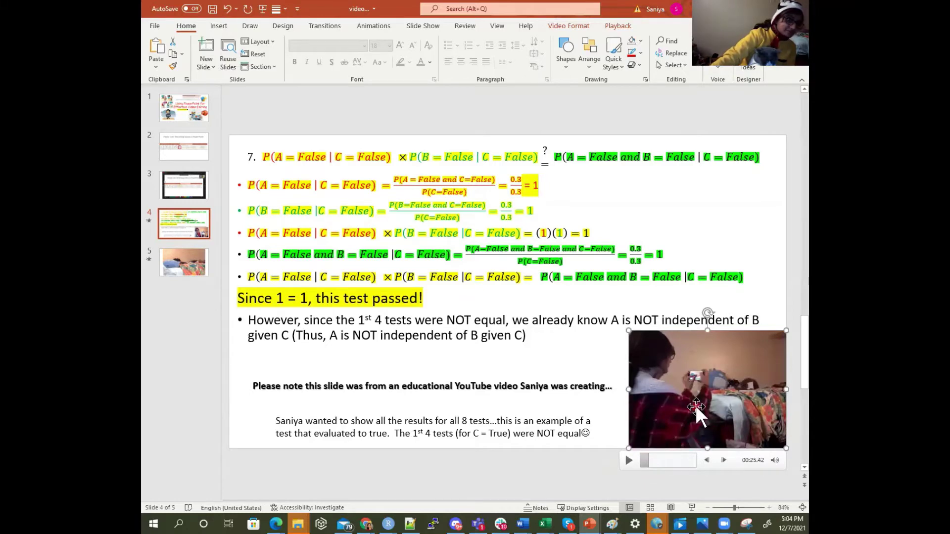
{"action": "scroll", "coordinate": [696, 405], "scroll_direction": "up", "scroll_amount": 9}
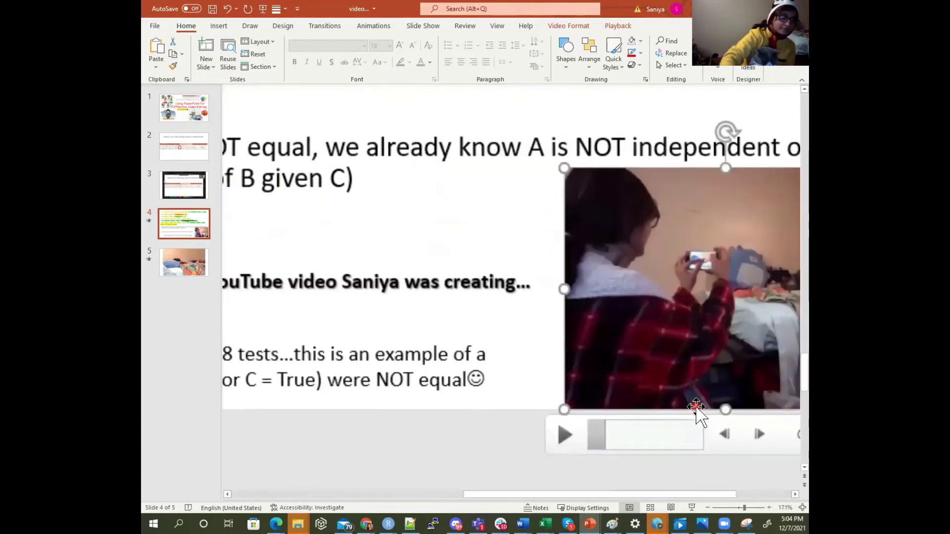
{"action": "scroll", "coordinate": [696, 406], "scroll_direction": "down", "scroll_amount": 5}
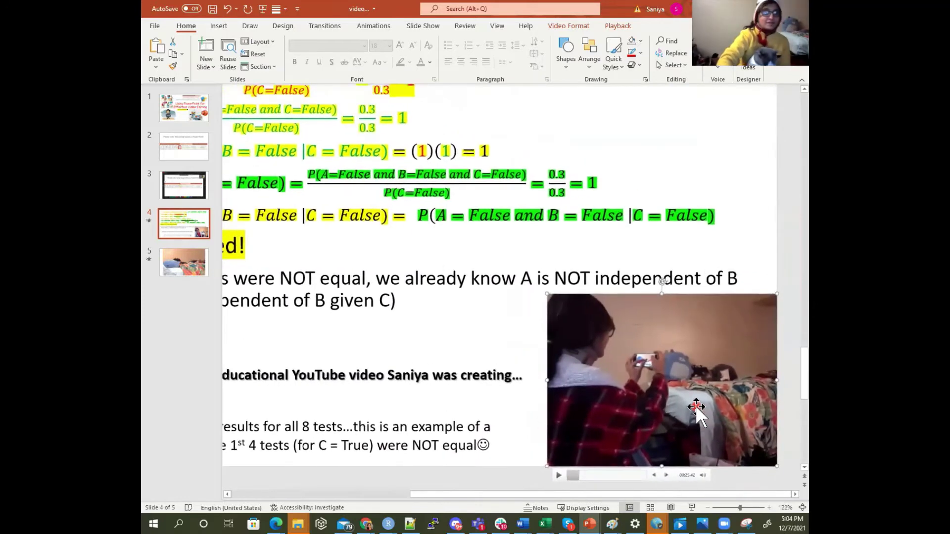
{"action": "scroll", "coordinate": [696, 406], "scroll_direction": "down", "scroll_amount": 4}
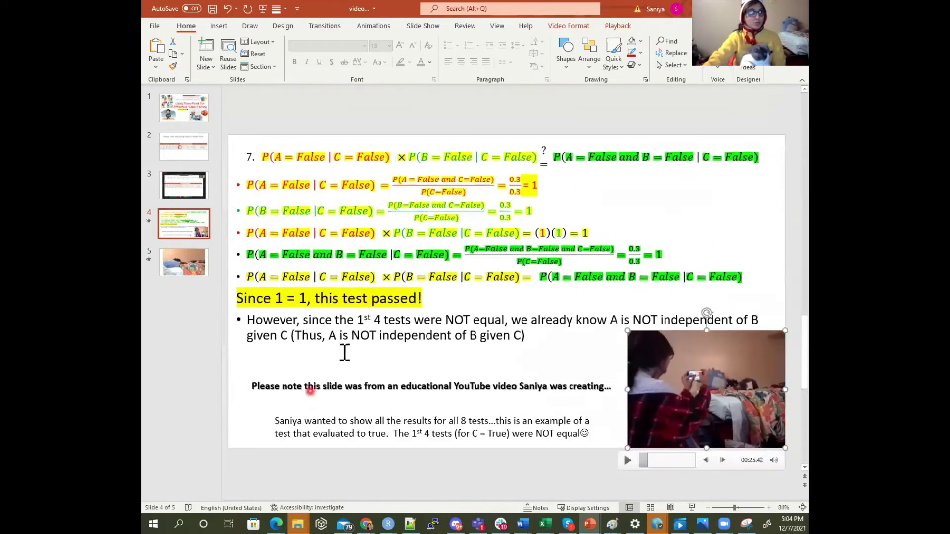
{"action": "left_click", "coordinate": [344, 352]}
{"action": "left_click", "coordinate": [189, 243]}
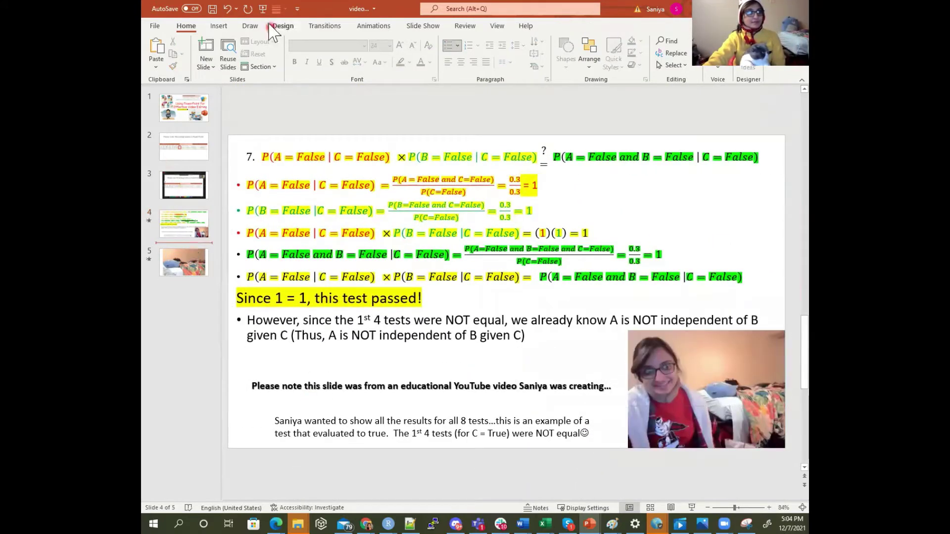
Step: Add a blank slide after slide 4, then play YangqiAndMei from Downloads\sampleVideo
{"action": "left_click", "coordinate": [206, 49]}
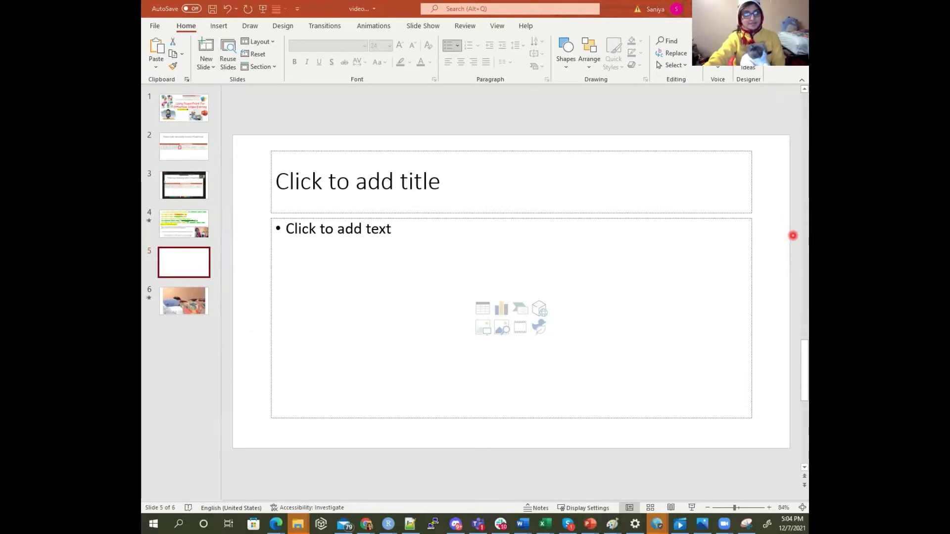
{"action": "key", "text": "alt+Tab"}
{"action": "left_click", "coordinate": [336, 230]}
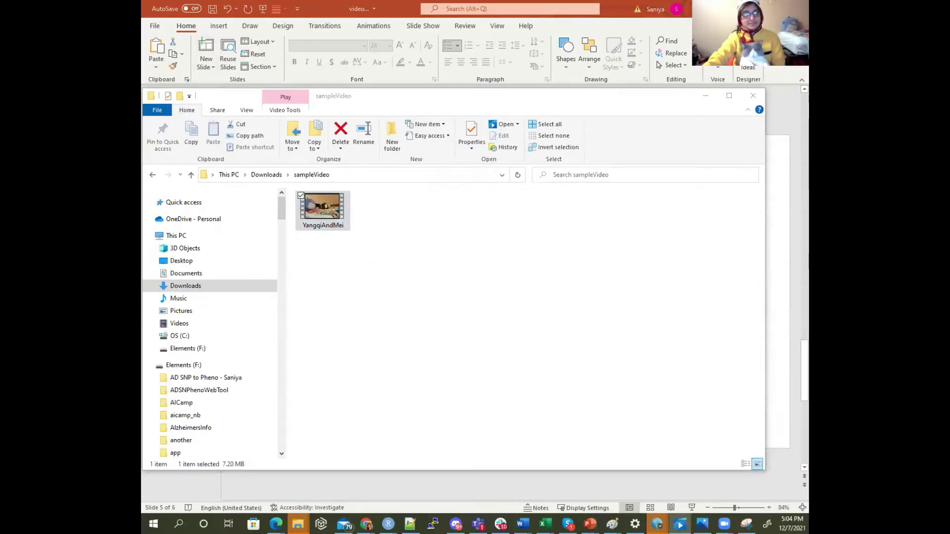
{"action": "key", "text": "Return"}
{"action": "left_click", "coordinate": [472, 494]}
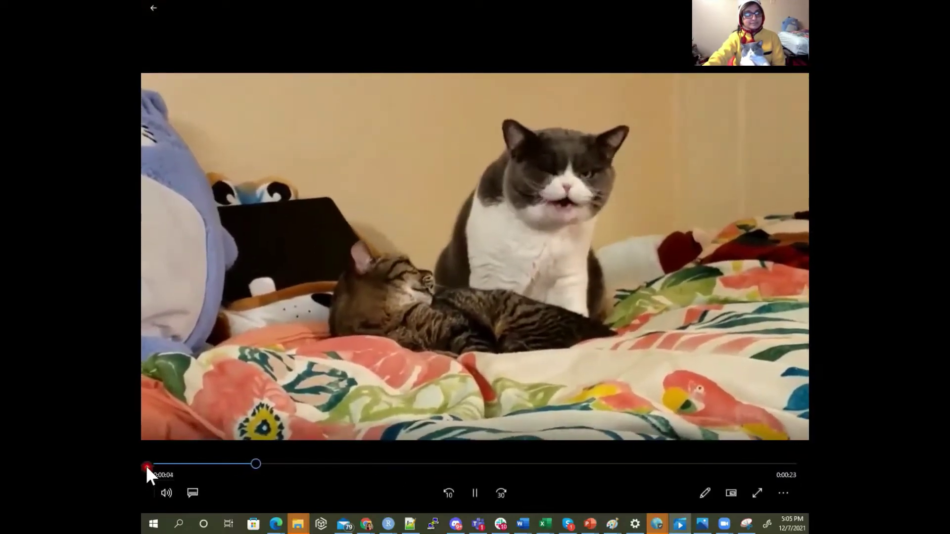
Step: Restart the YangqiAndMei video, pause it at 0:00:10 and make it full screen
{"action": "key", "text": "Right"}
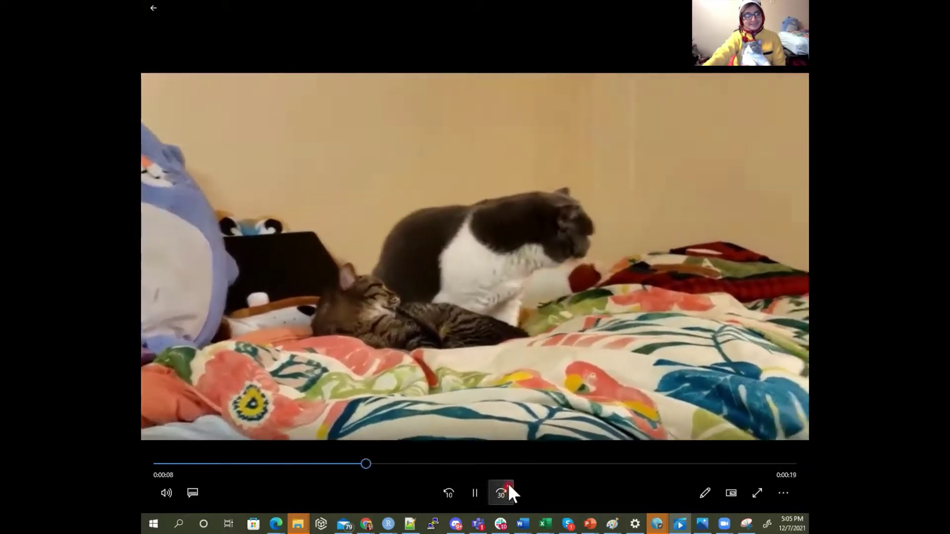
{"action": "left_click", "coordinate": [476, 494]}
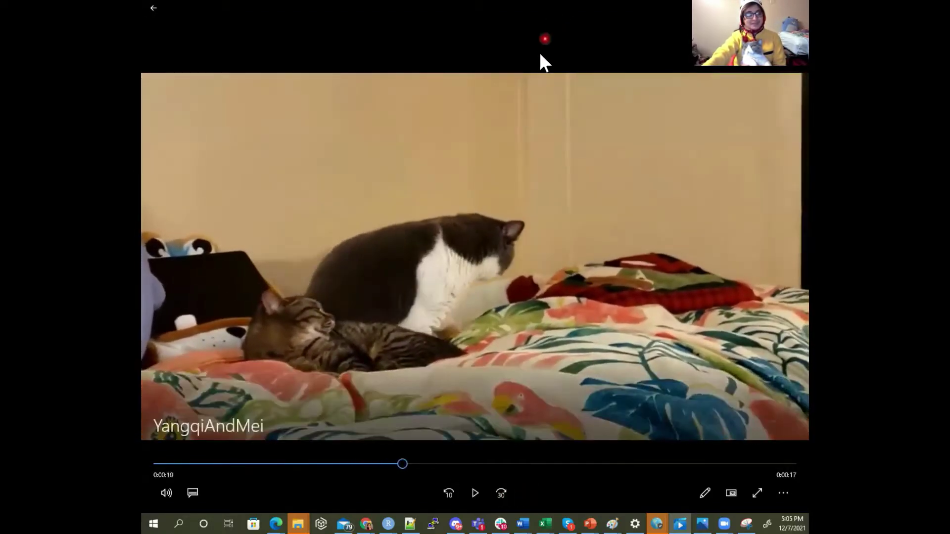
{"action": "double_click", "coordinate": [492, 147]}
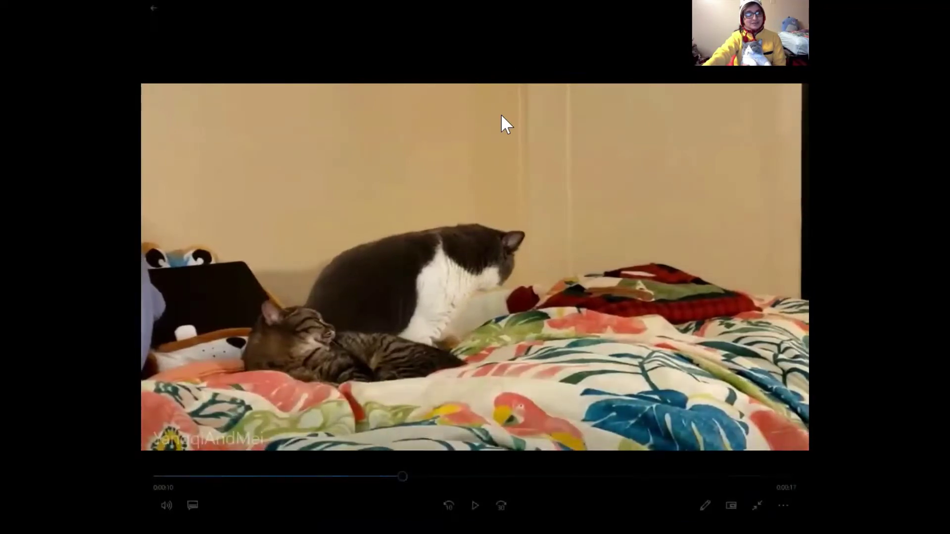
Step: Leave the player and insert YangqiAndMei from the sampleVideo folder onto slide 5
{"action": "double_click", "coordinate": [500, 113]}
{"action": "key", "text": "alt+Tab"}
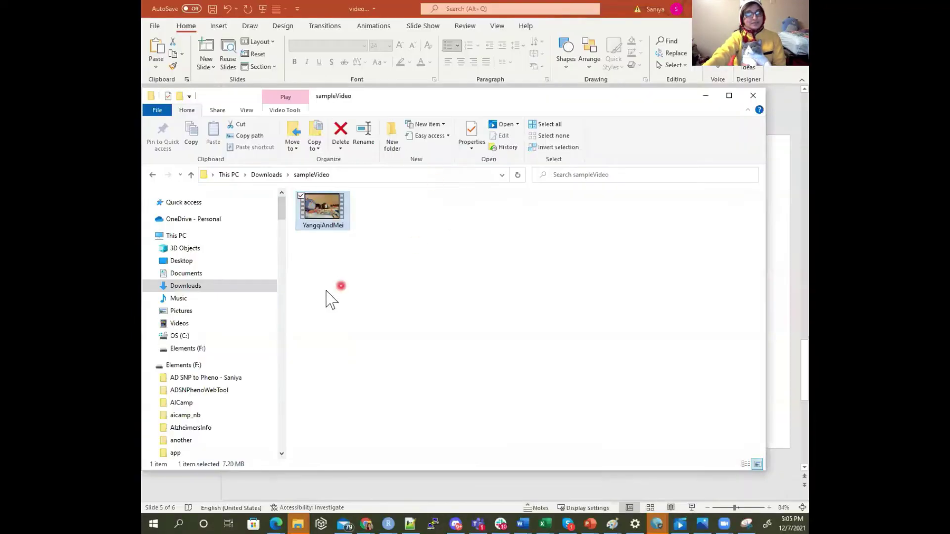
{"action": "left_click", "coordinate": [614, 17]}
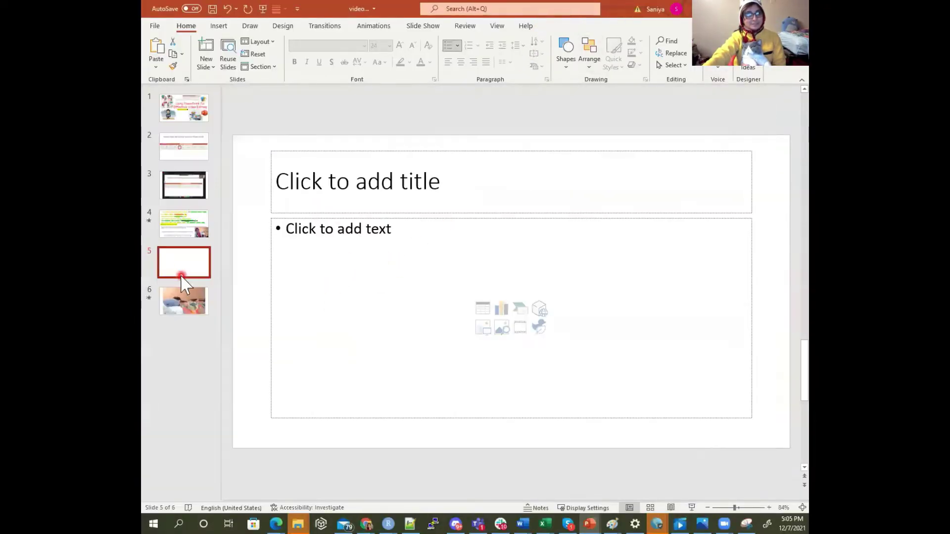
{"action": "left_click", "coordinate": [221, 27]}
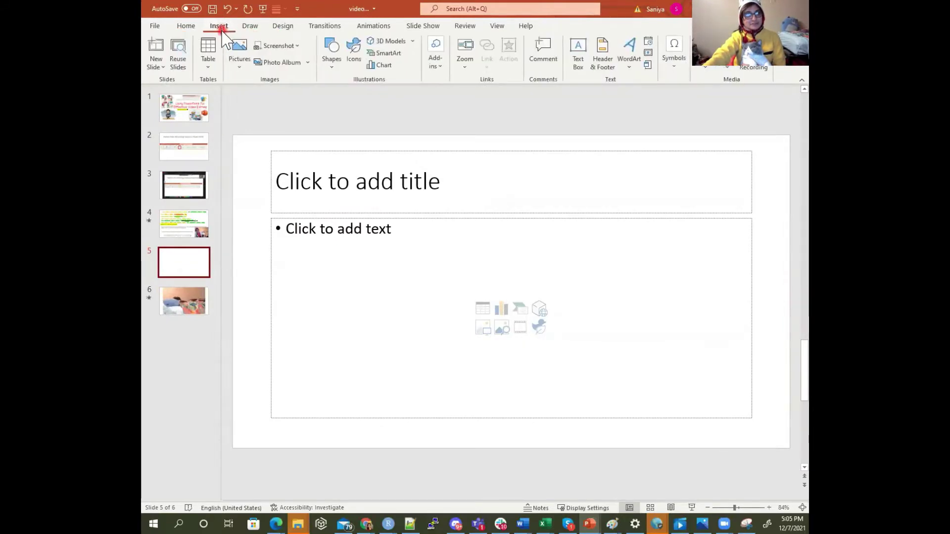
{"action": "left_click", "coordinate": [709, 69]}
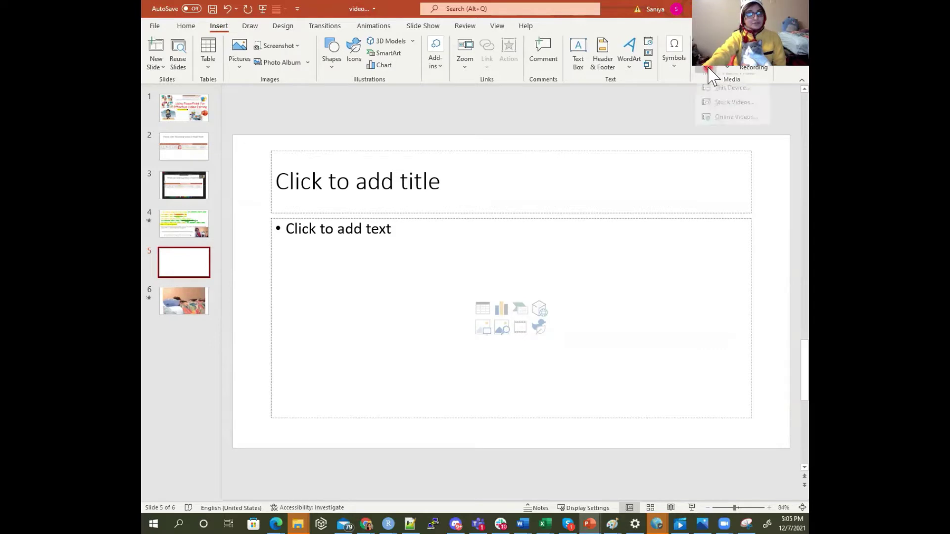
{"action": "left_click", "coordinate": [718, 97]}
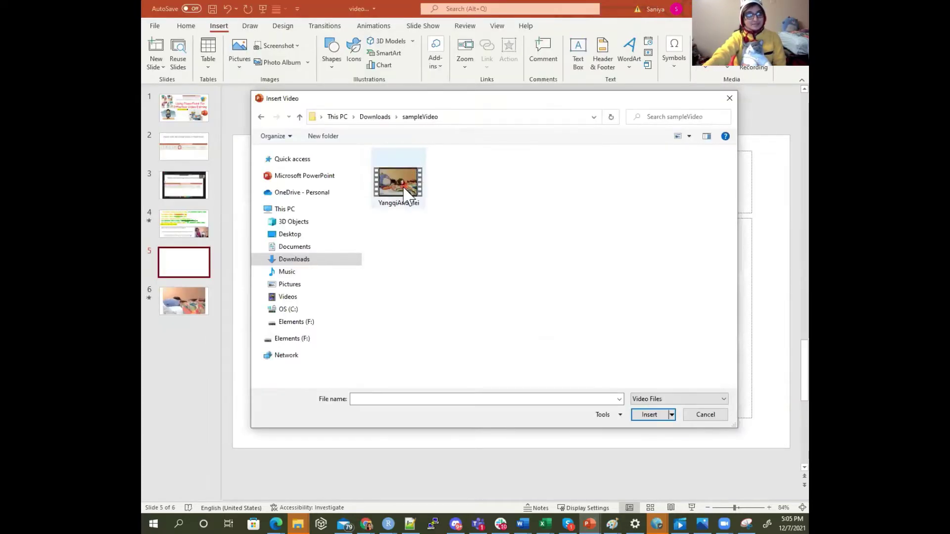
{"action": "double_click", "coordinate": [398, 182]}
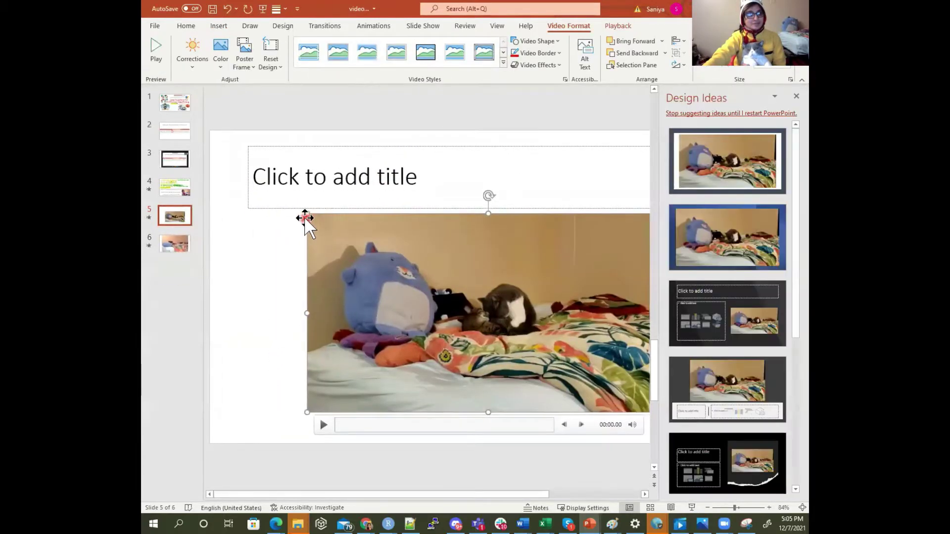
Step: Enlarge the cat video and apply the blue-framed Design Ideas layout to slide 5
{"action": "left_click_drag", "start_coordinate": [307, 213], "coordinate": [204, 147]}
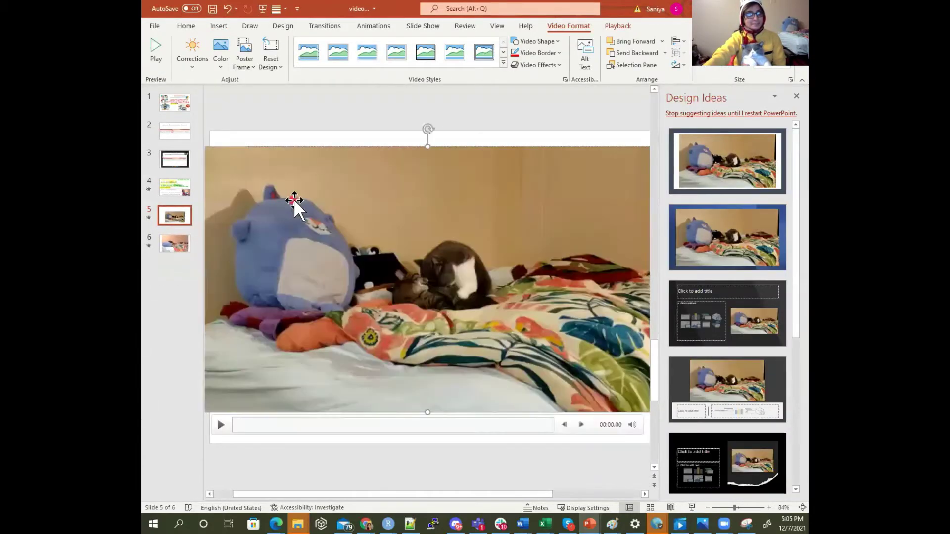
{"action": "left_click", "coordinate": [691, 228]}
{"action": "left_click", "coordinate": [465, 113]}
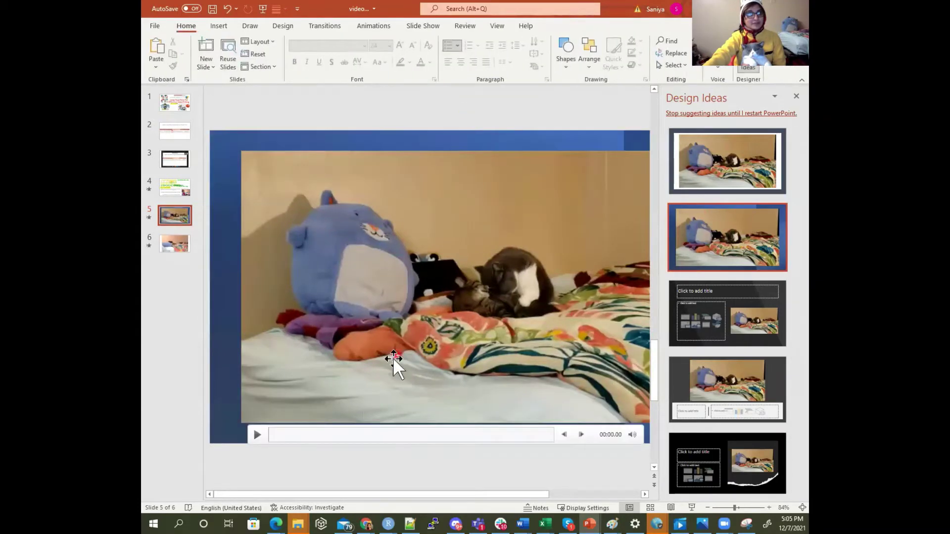
Step: Preview the cat video, jumping ahead to about 25 seconds, then go to slide 4
{"action": "left_click", "coordinate": [256, 435]}
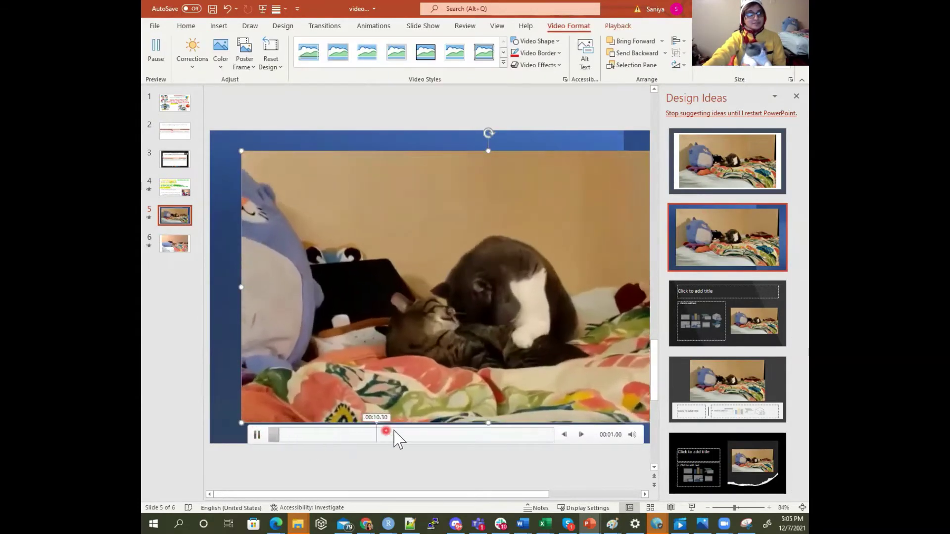
{"action": "left_click", "coordinate": [523, 439]}
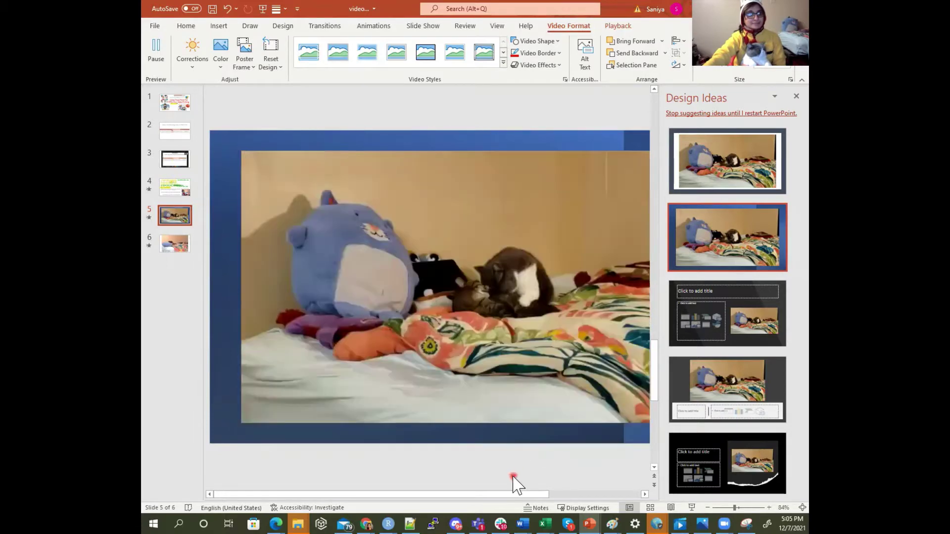
{"action": "left_click", "coordinate": [513, 484]}
{"action": "left_click", "coordinate": [174, 195]}
Step: Select and skim the webcam video on slide 4, glancing at slides 5 and 3
{"action": "left_click", "coordinate": [183, 224]}
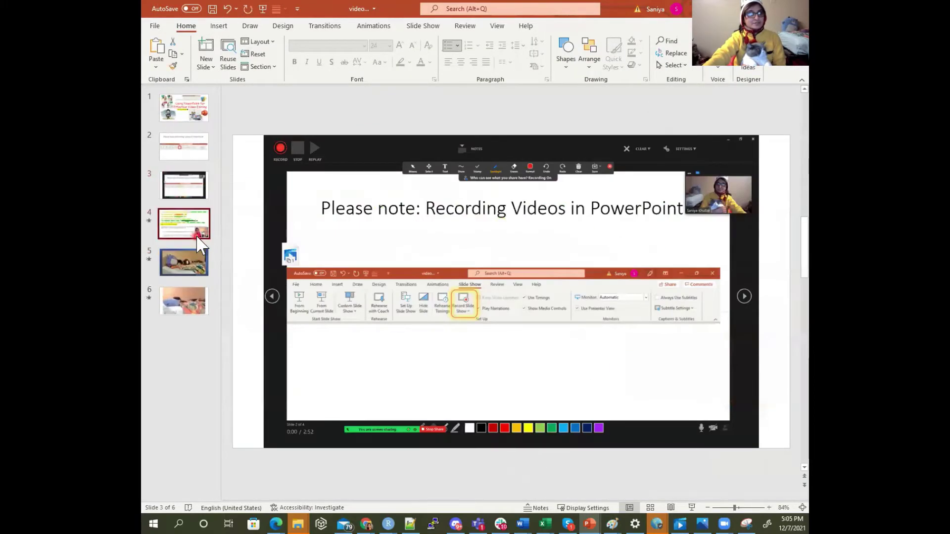
{"action": "mouse_move", "coordinate": [640, 442]}
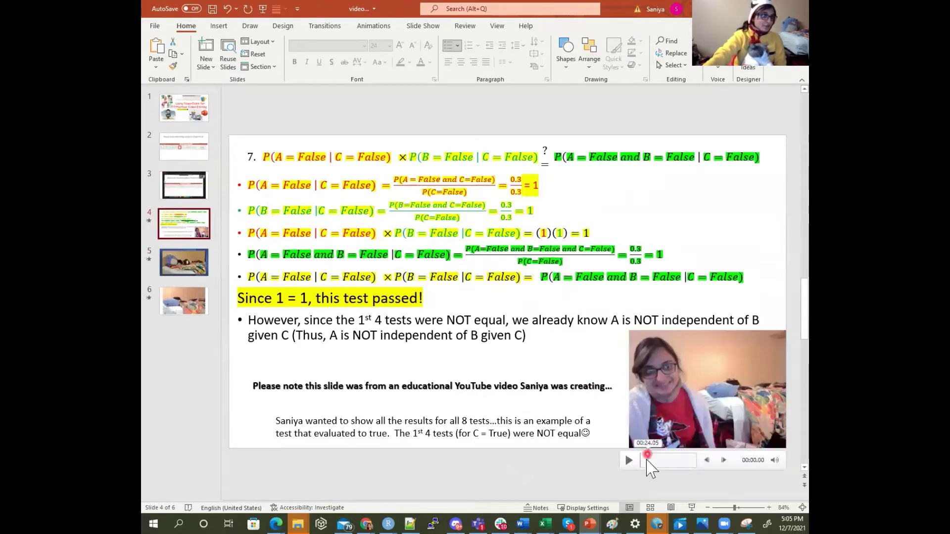
{"action": "left_click", "coordinate": [646, 461]}
{"action": "left_click_drag", "start_coordinate": [640, 460], "coordinate": [648, 462]}
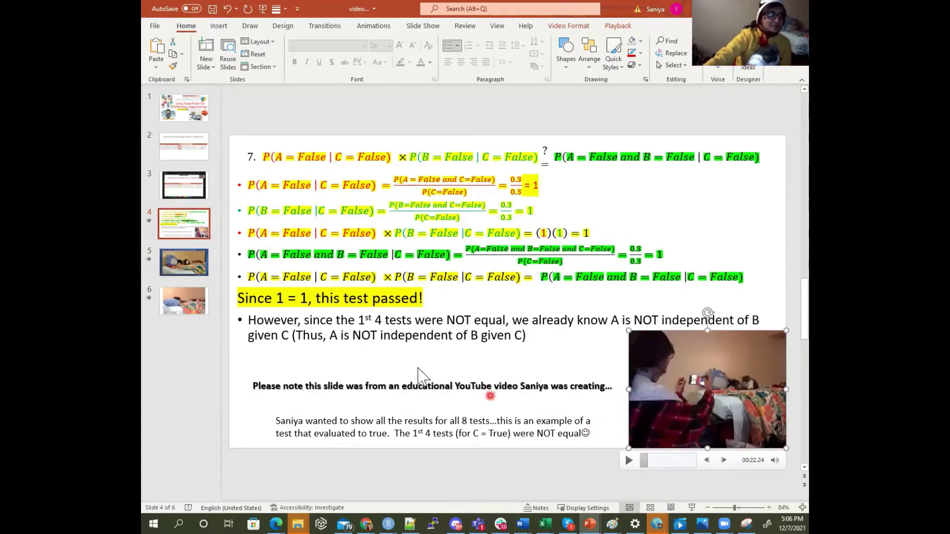
{"action": "left_click", "coordinate": [194, 247]}
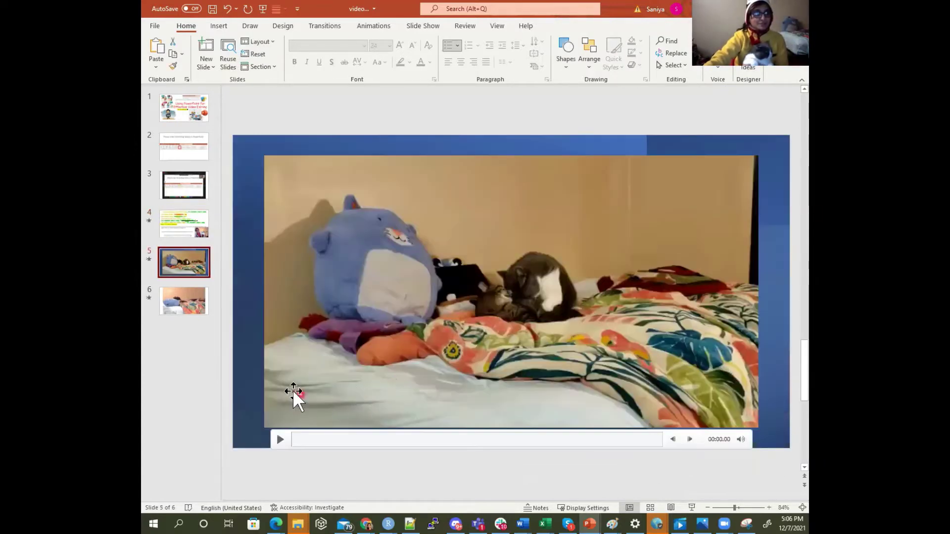
{"action": "left_click", "coordinate": [174, 195]}
{"action": "left_click", "coordinate": [198, 226]}
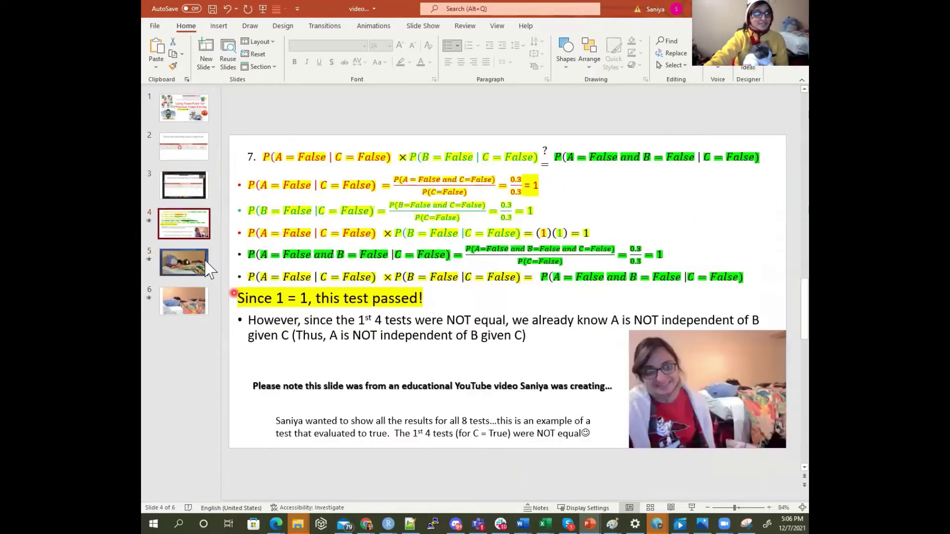
Step: Copy the webcam video from slide 4 and go to slide 5
{"action": "left_click", "coordinate": [631, 371]}
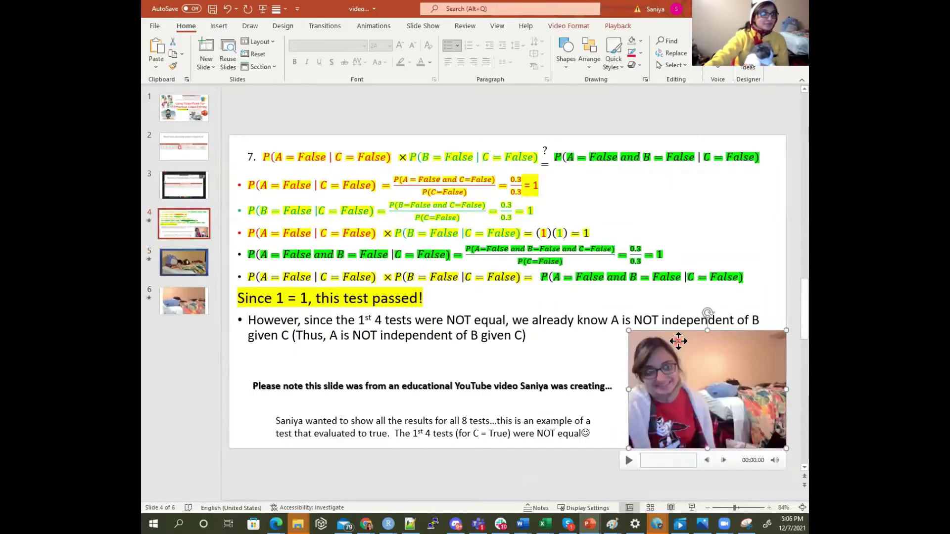
{"action": "right_click", "coordinate": [657, 360]}
{"action": "left_click", "coordinate": [690, 149]}
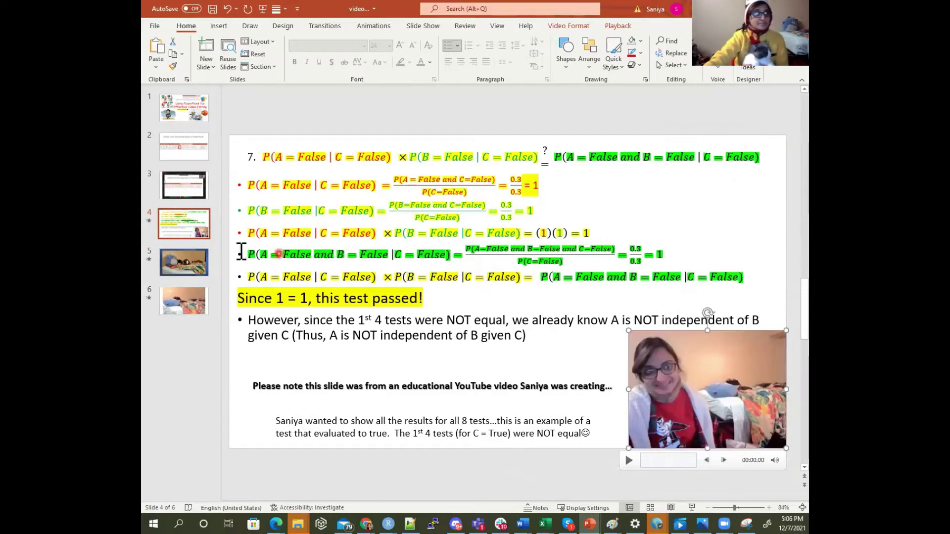
{"action": "left_click", "coordinate": [152, 256]}
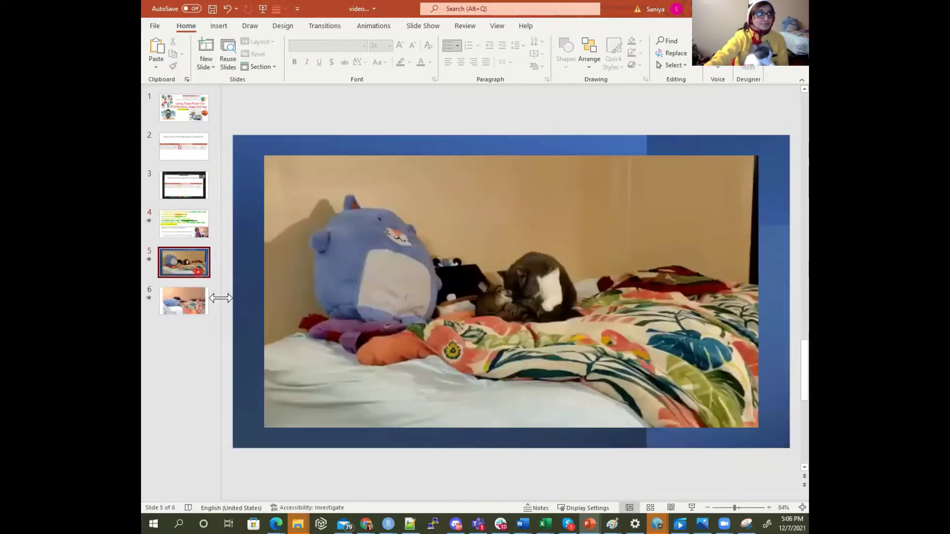
Step: Play the cat video on slide 5, then return to slide 4 with the webcam video
{"action": "left_click", "coordinate": [281, 439]}
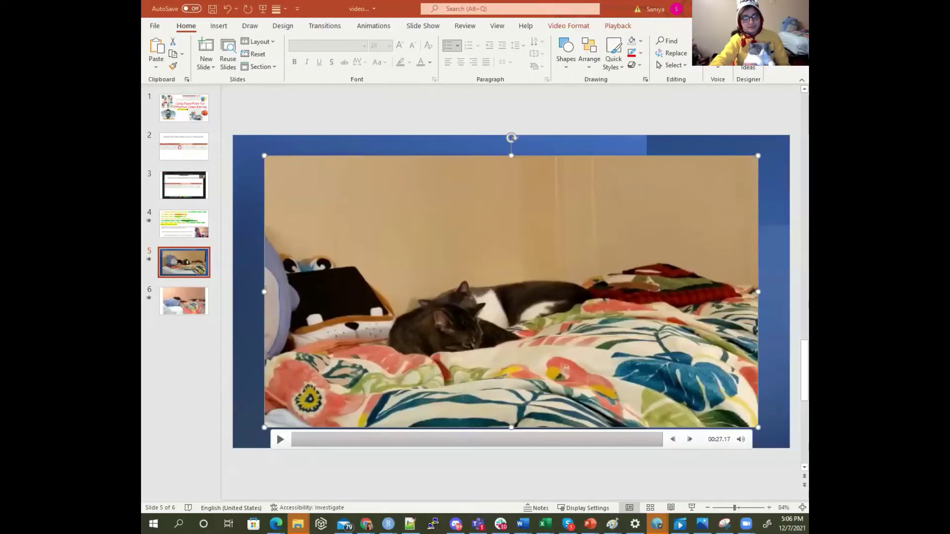
{"action": "left_click", "coordinate": [192, 230]}
{"action": "mouse_move", "coordinate": [705, 369]}
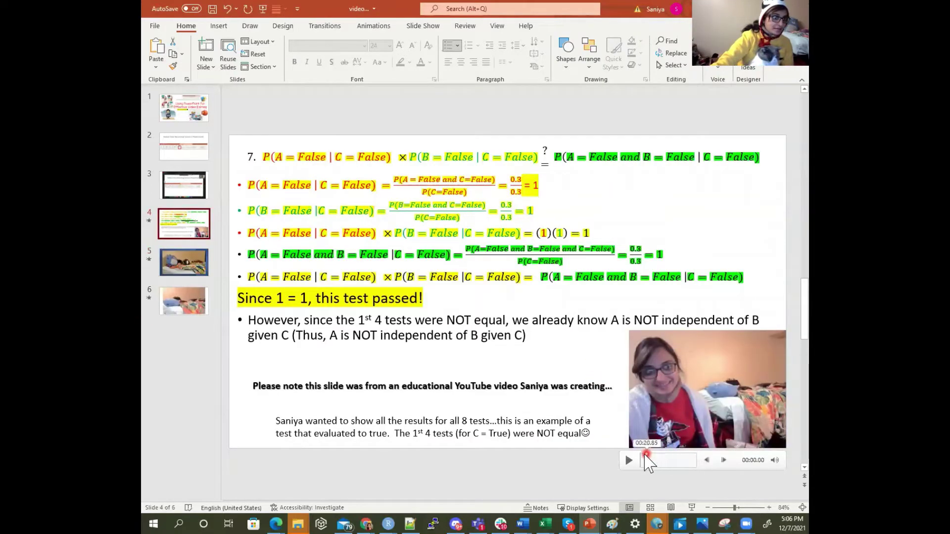
{"action": "key", "text": "End"}
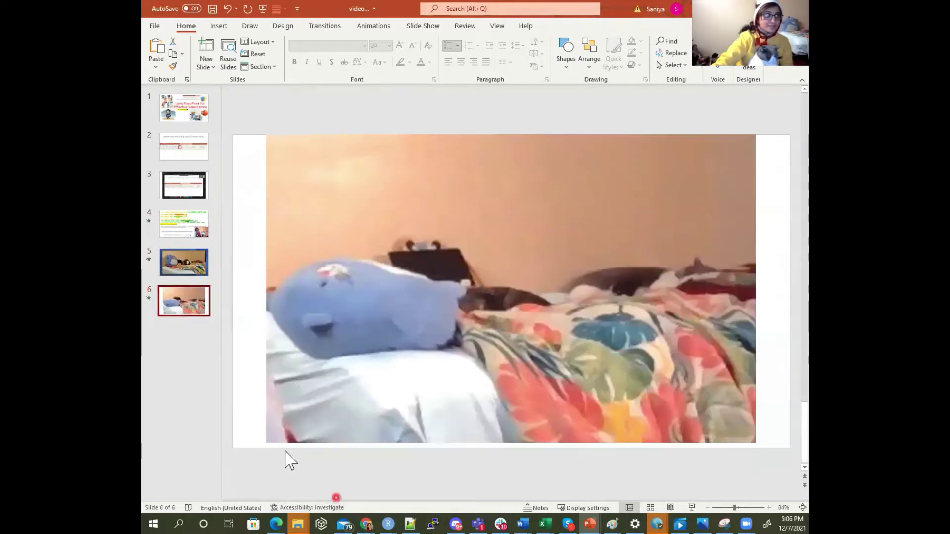
{"action": "left_click", "coordinate": [276, 454]}
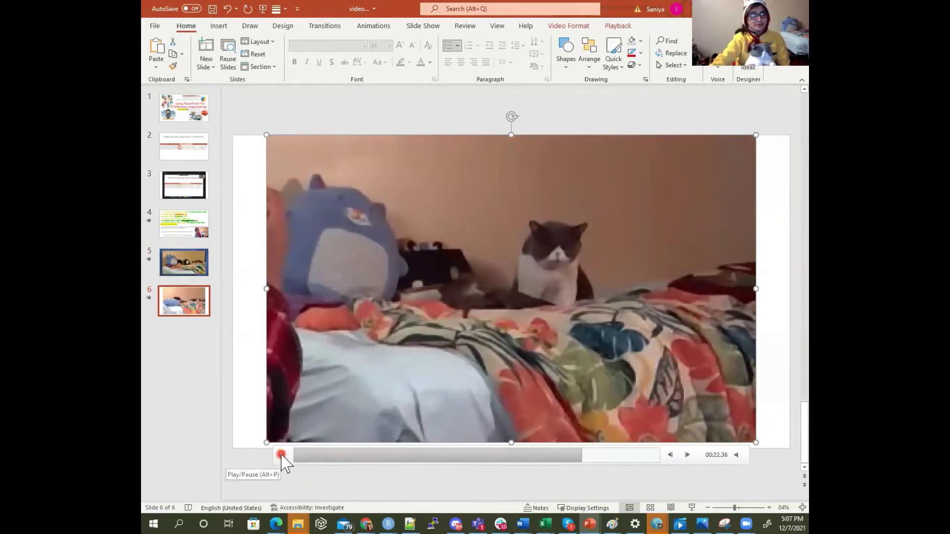
{"action": "left_click", "coordinate": [207, 227]}
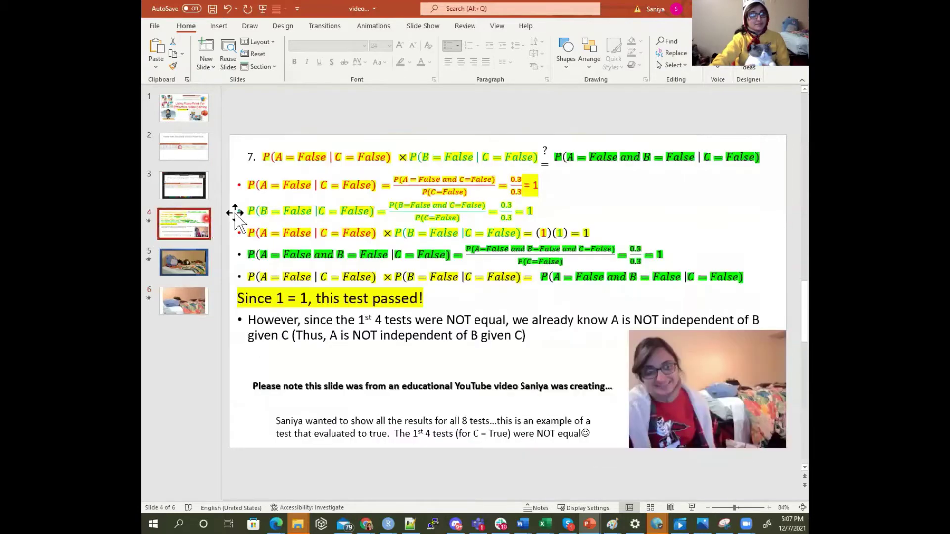
Step: Add a slide after slide 4, paste the webcam video and enlarge it across most of the slide
{"action": "left_click", "coordinate": [653, 352]}
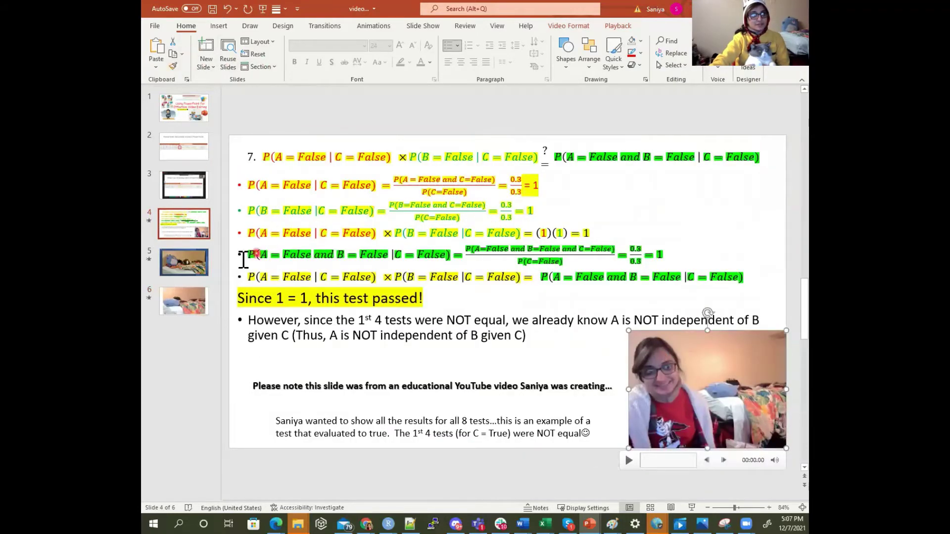
{"action": "left_click", "coordinate": [201, 244]}
{"action": "left_click", "coordinate": [207, 50]}
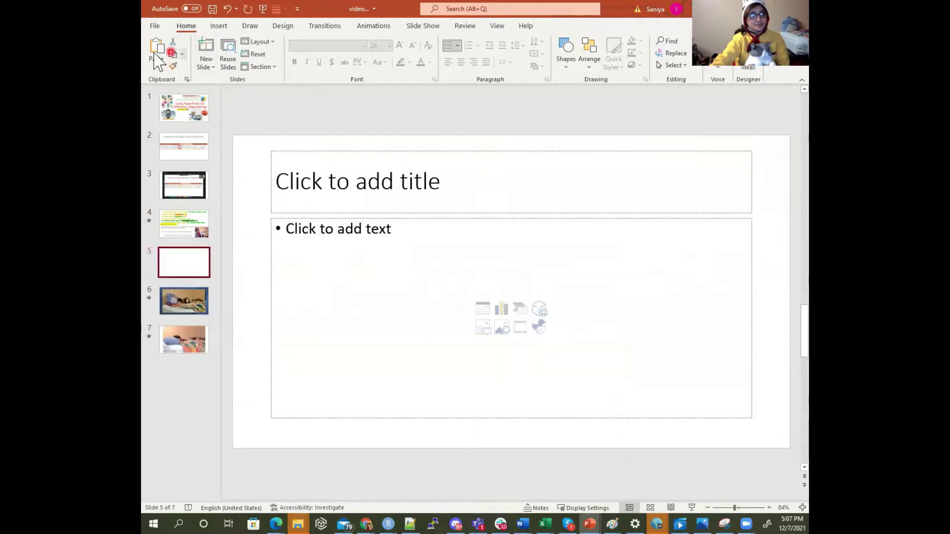
{"action": "left_click", "coordinate": [156, 49]}
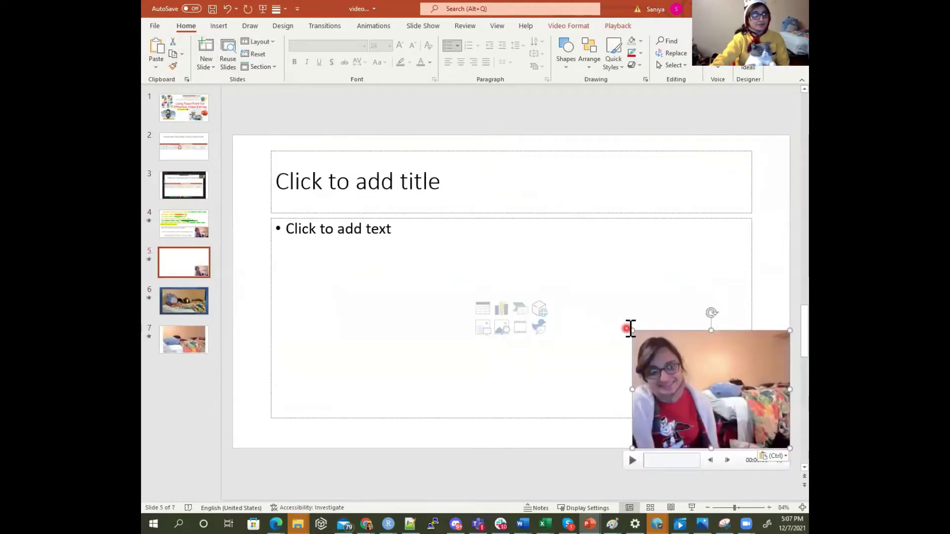
{"action": "left_click_drag", "start_coordinate": [607, 325], "coordinate": [390, 251]}
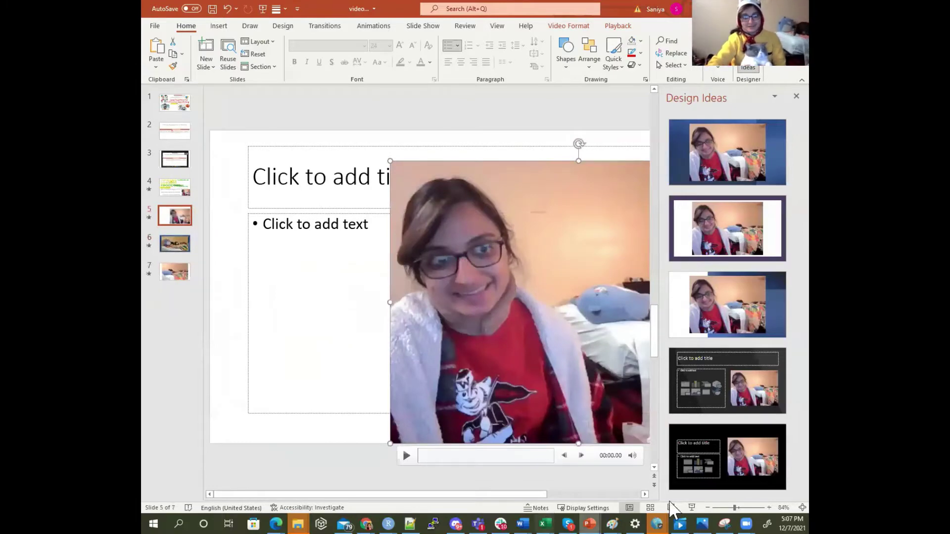